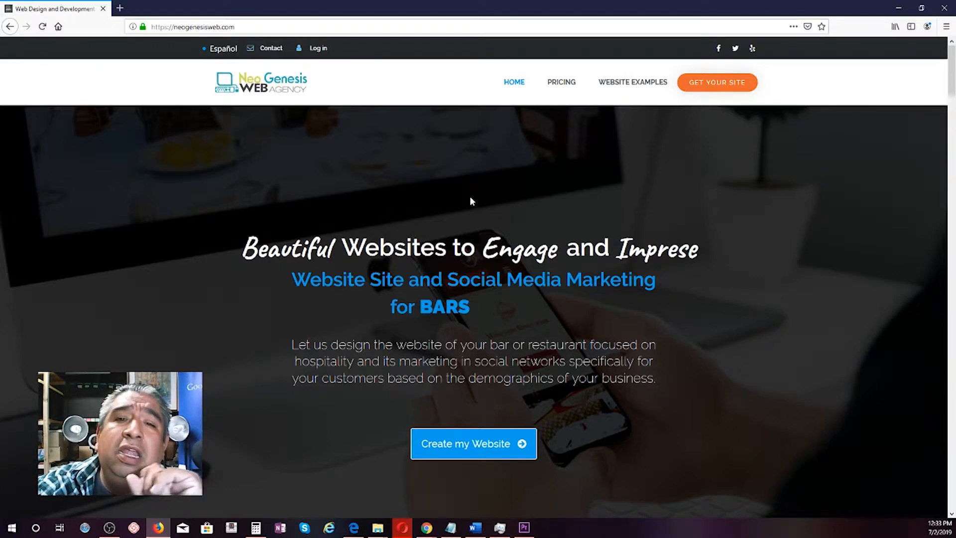
Step: Append /hospedajegratis to the site URL to load the free hosting order cart
{"action": "left_click", "coordinate": [260, 29]}
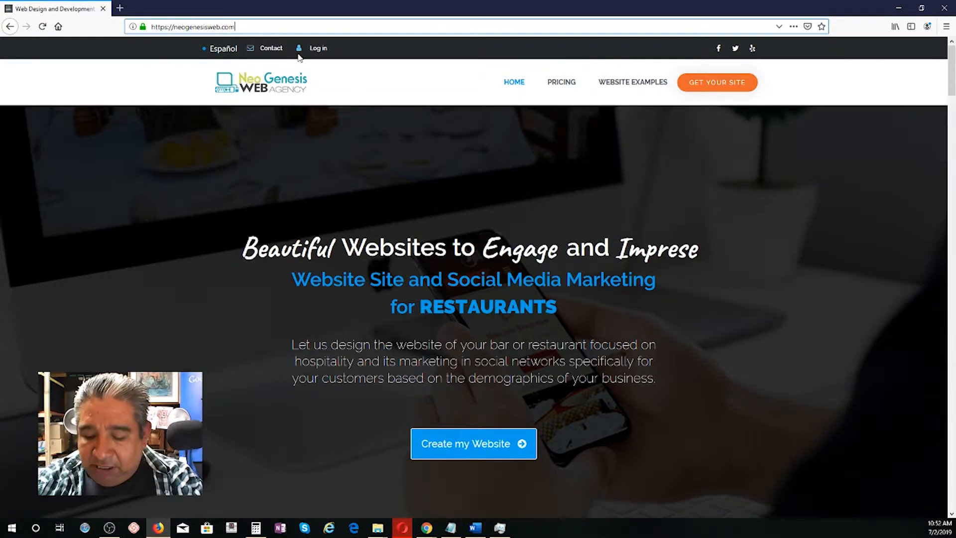
{"action": "type", "text": "/"}
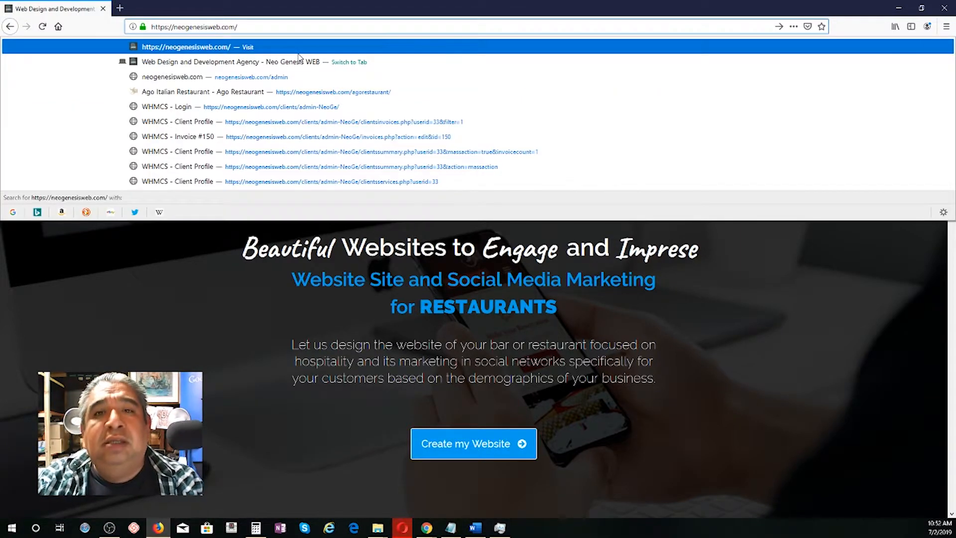
{"action": "type", "text": "ho"}
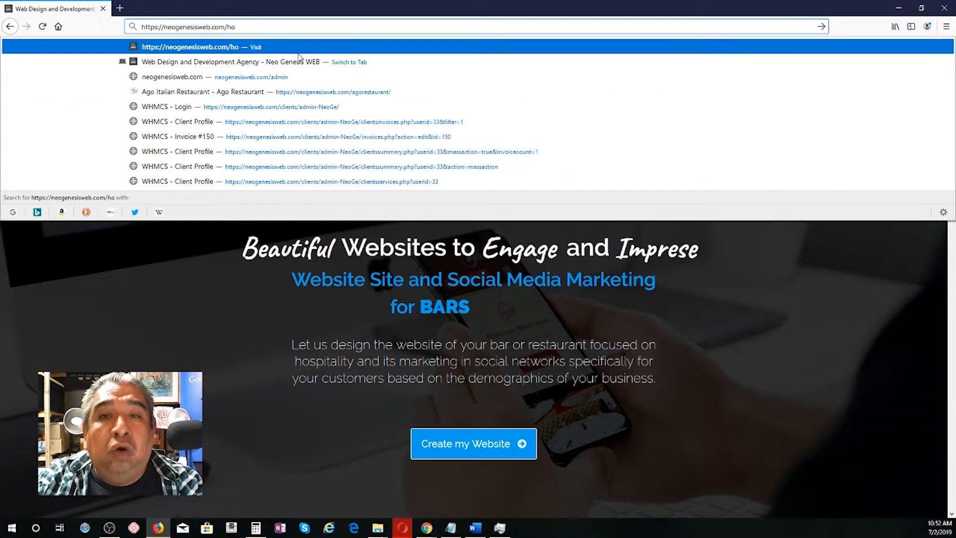
{"action": "type", "text": "spedajegr"}
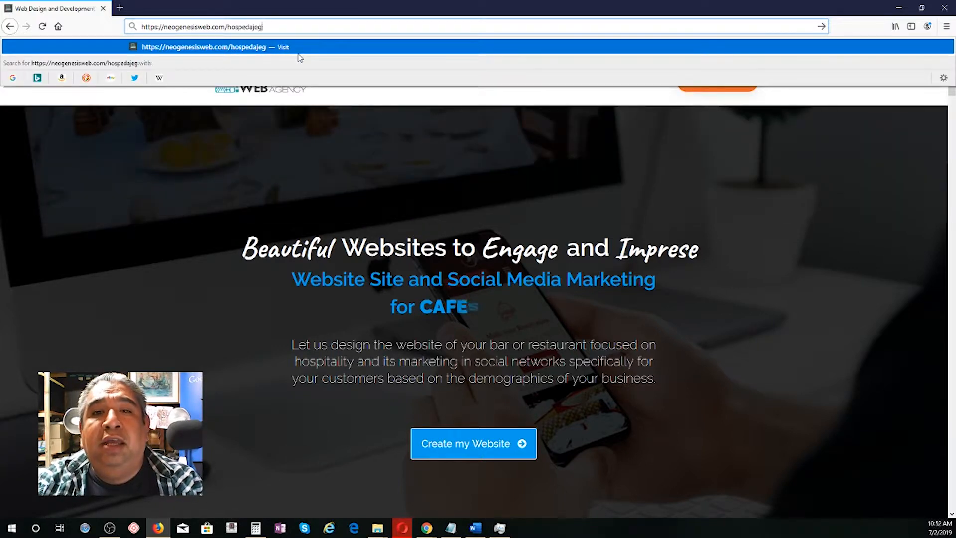
{"action": "type", "text": "atis"}
{"action": "key", "text": "Return"}
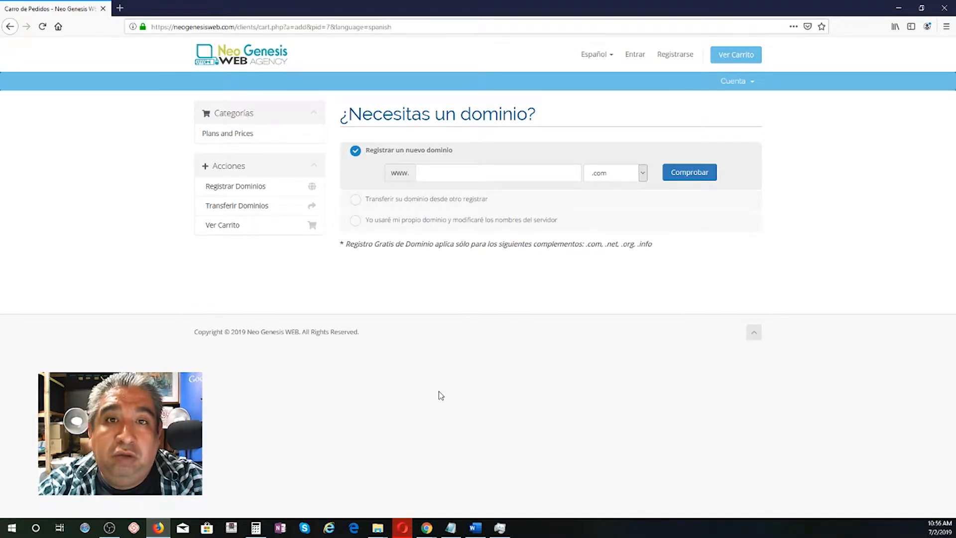
Step: Choose 'Yo usaré mi propio dominio' with domain sweettreatheaven and extension com, then submit
{"action": "left_click", "coordinate": [355, 222]}
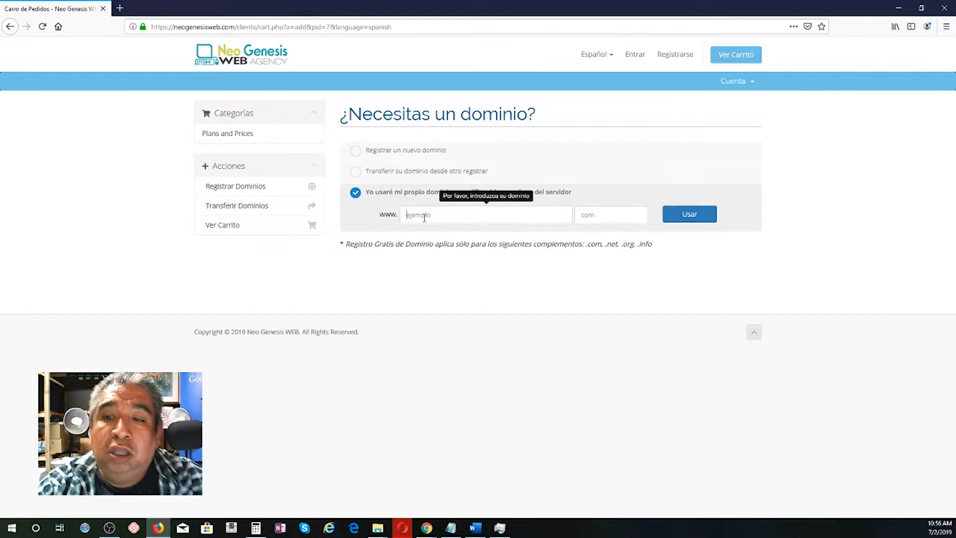
{"action": "type", "text": "sweettreatheaven"}
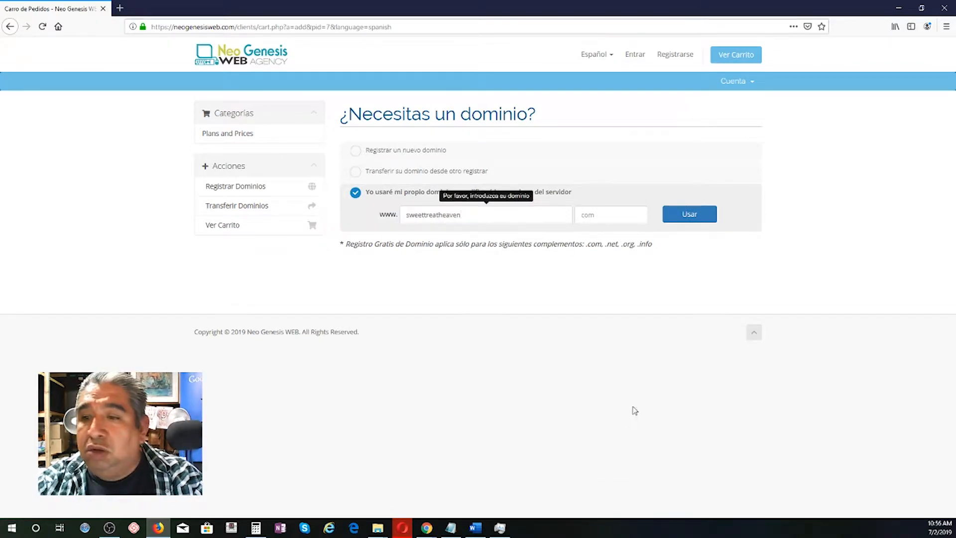
{"action": "left_click", "coordinate": [604, 218]}
{"action": "type", "text": "com"}
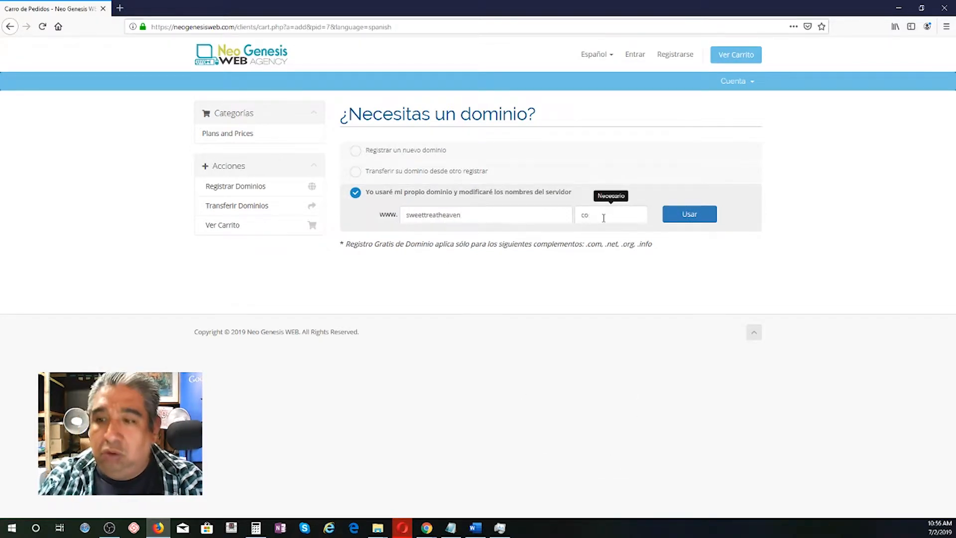
{"action": "key", "text": "Return"}
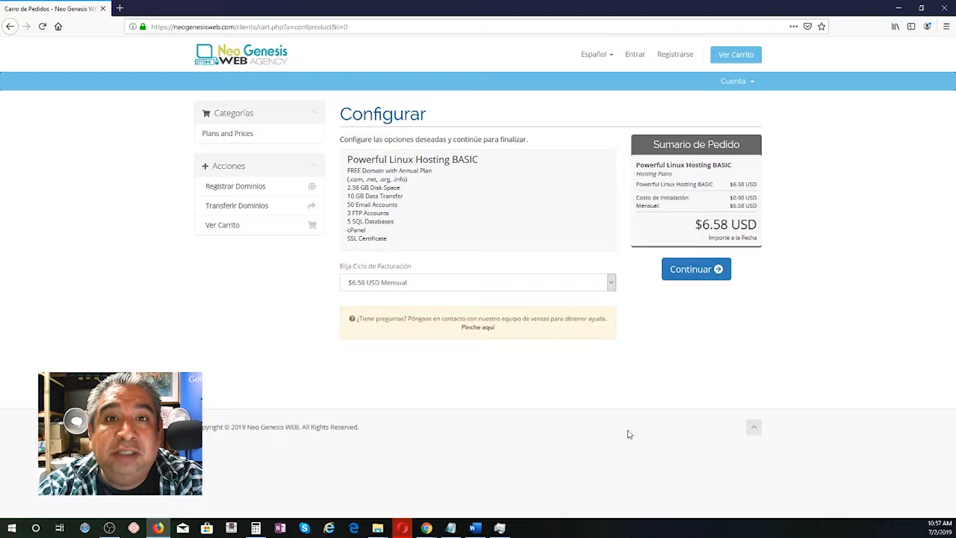
Step: Compare billing cycles, settle on $19.74 USD Trimestral for the BASIC plan, and continue
{"action": "left_click", "coordinate": [448, 282]}
{"action": "left_click", "coordinate": [428, 310]}
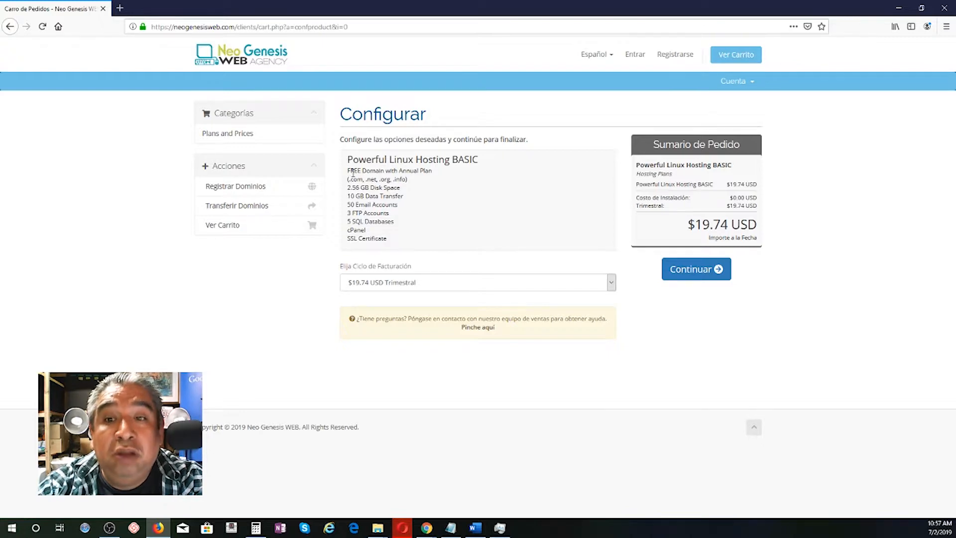
{"action": "left_click_drag", "start_coordinate": [347, 171], "coordinate": [429, 171]}
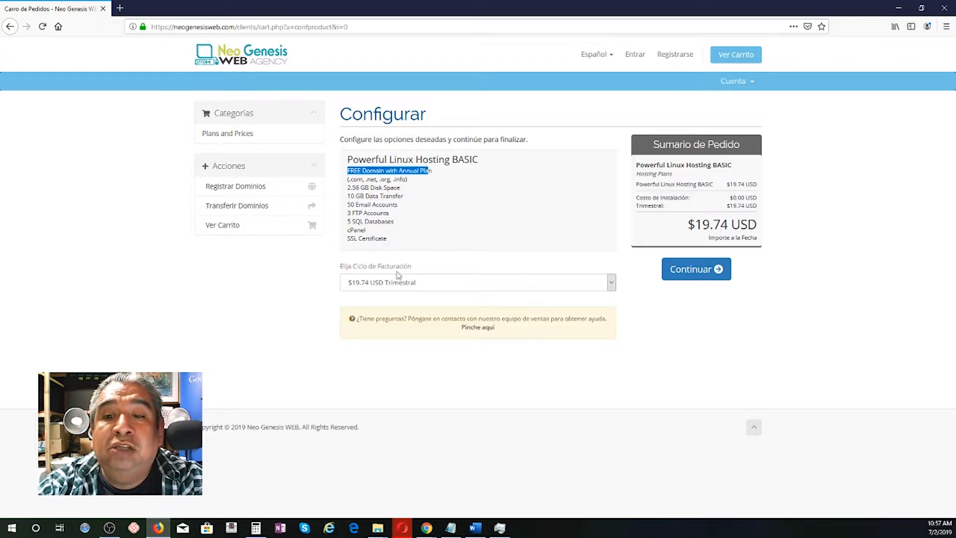
{"action": "left_click", "coordinate": [394, 282]}
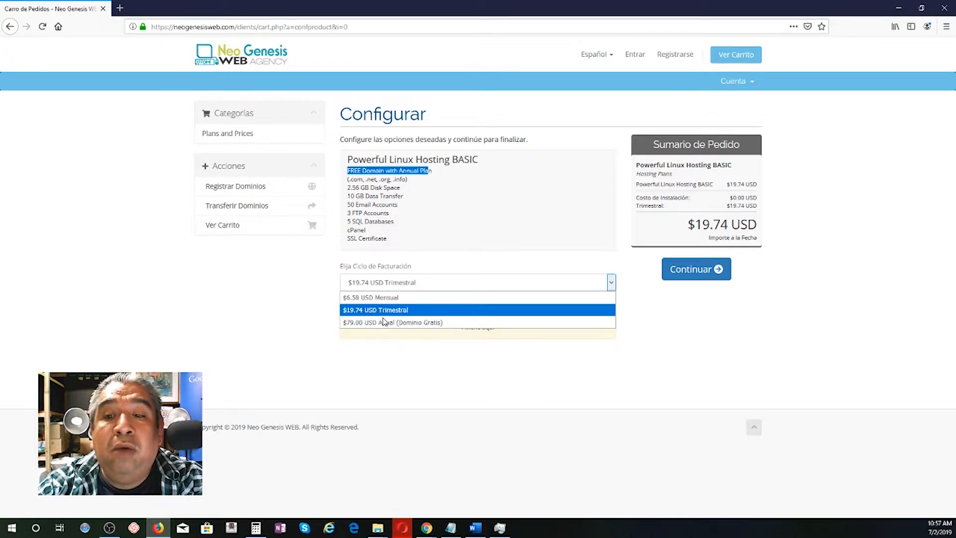
{"action": "left_click", "coordinate": [378, 172]}
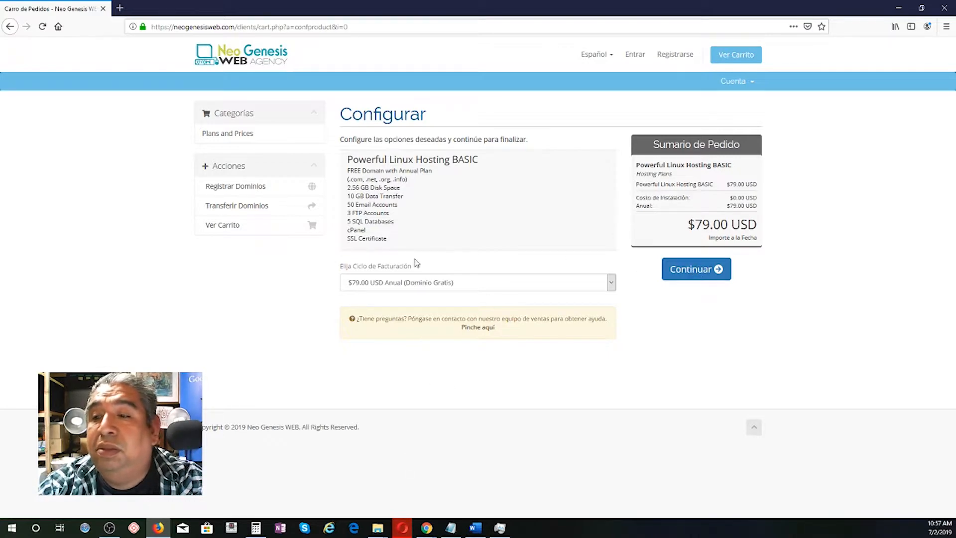
{"action": "left_click", "coordinate": [367, 283]}
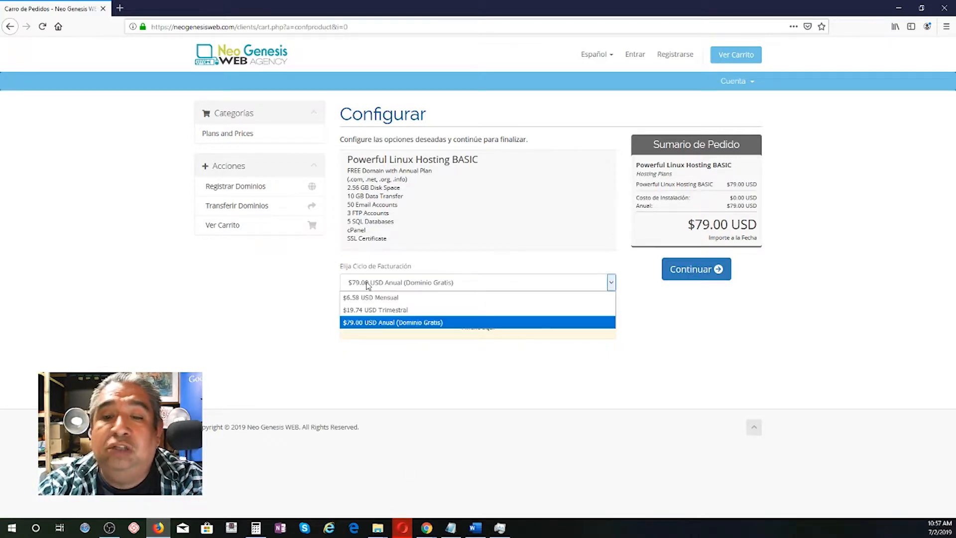
{"action": "left_click", "coordinate": [375, 311]}
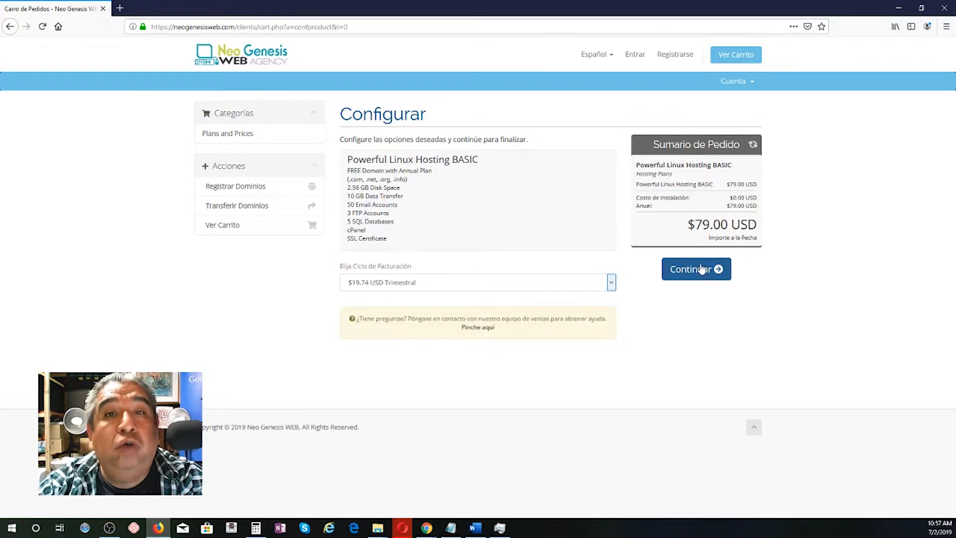
{"action": "left_click", "coordinate": [701, 269]}
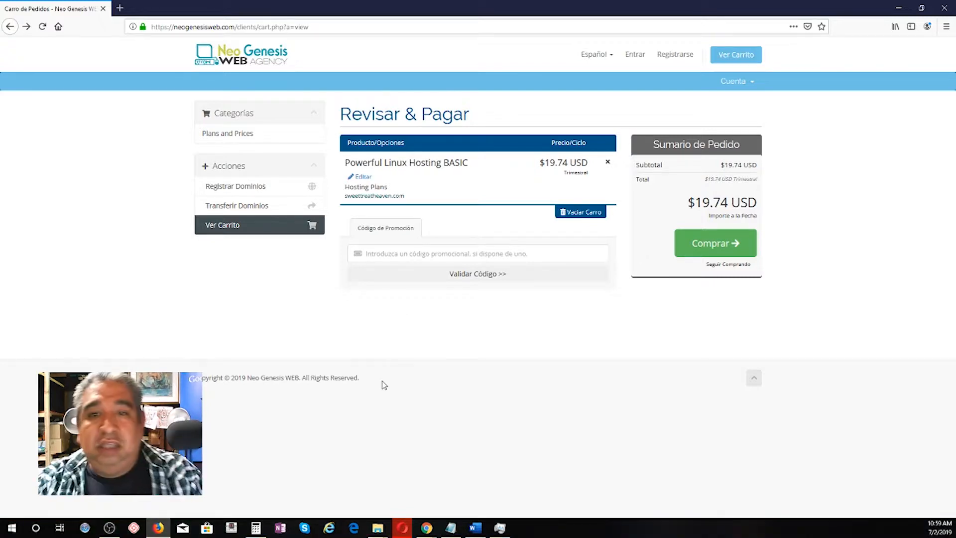
Step: Validate promo code 3MesesGratis, confirm the $0.00 USD total, and proceed to Comprar
{"action": "type", "text": "3MesesGratis"}
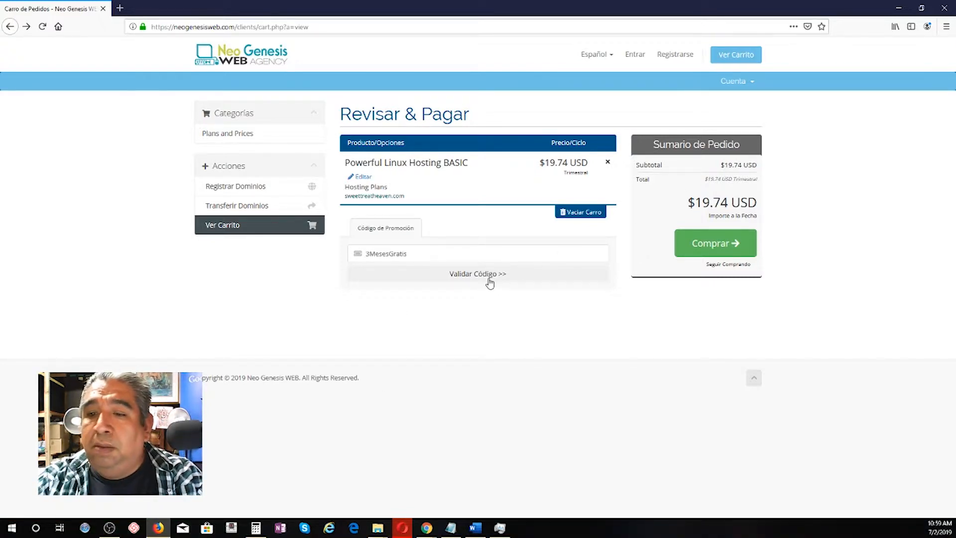
{"action": "left_click", "coordinate": [489, 282]}
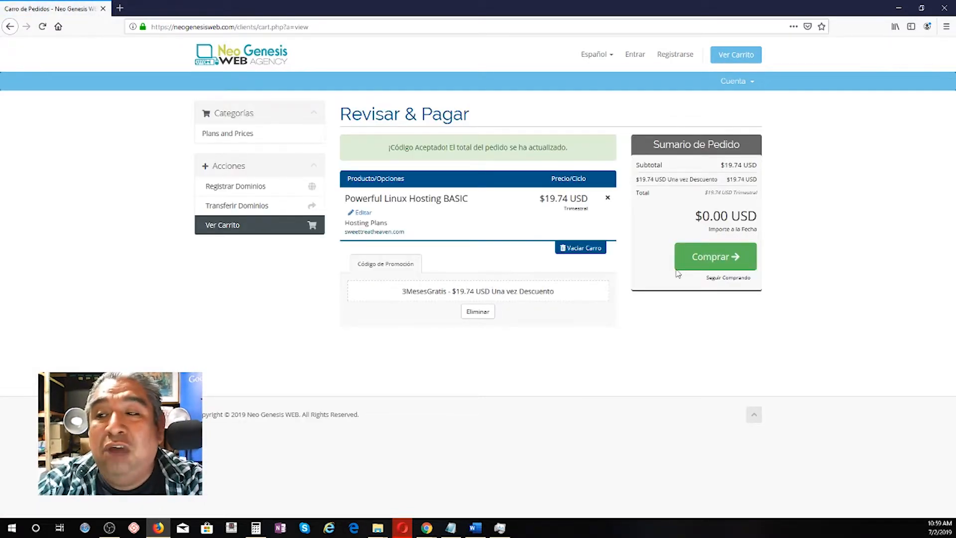
{"action": "left_click_drag", "start_coordinate": [695, 216], "coordinate": [760, 217]}
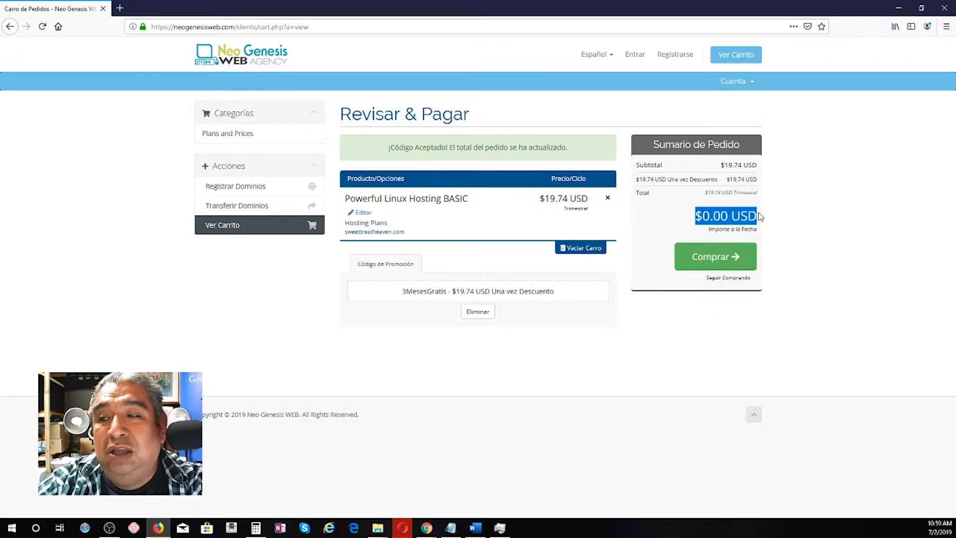
{"action": "left_click", "coordinate": [722, 263]}
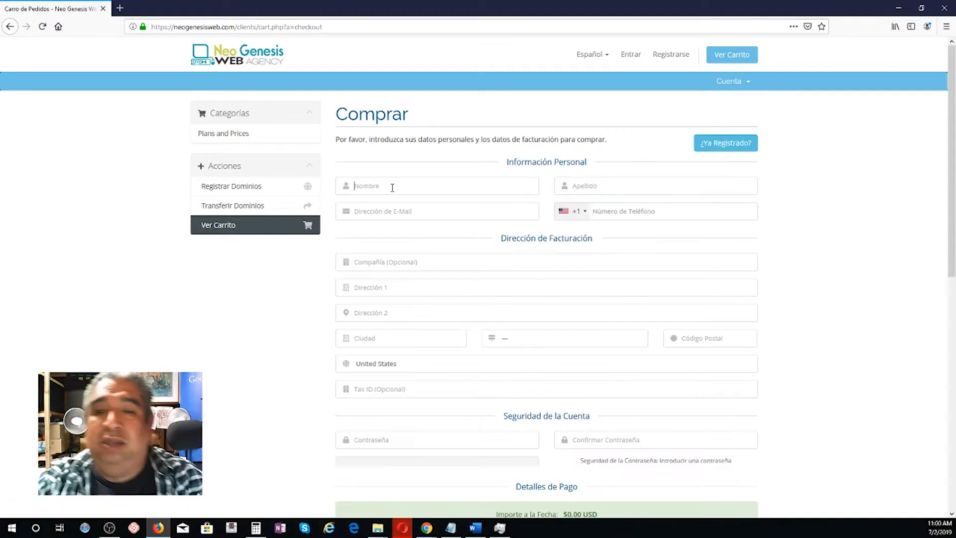
Step: Fill in the customer's first name, last name, e-mail, phone number and company name
{"action": "left_click", "coordinate": [392, 188]}
{"action": "key", "text": "Tab"}
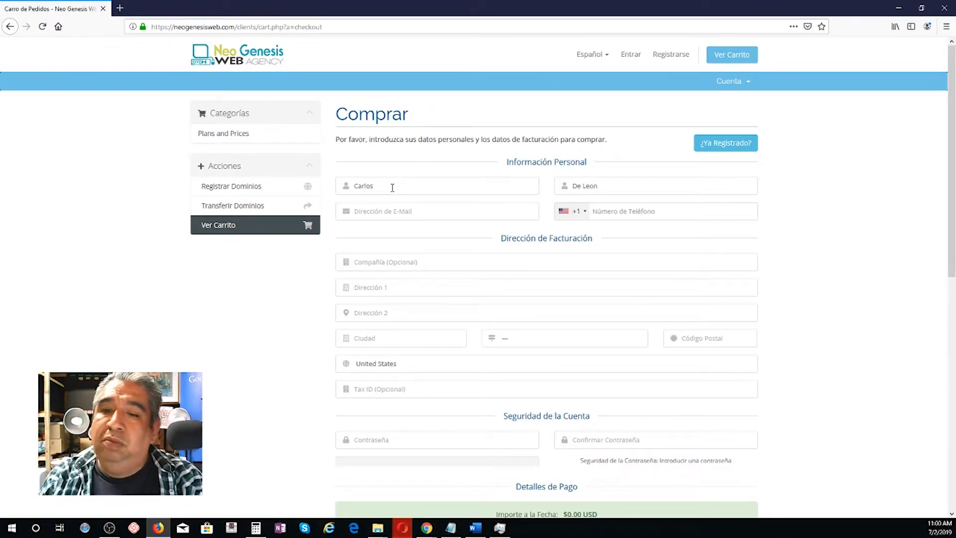
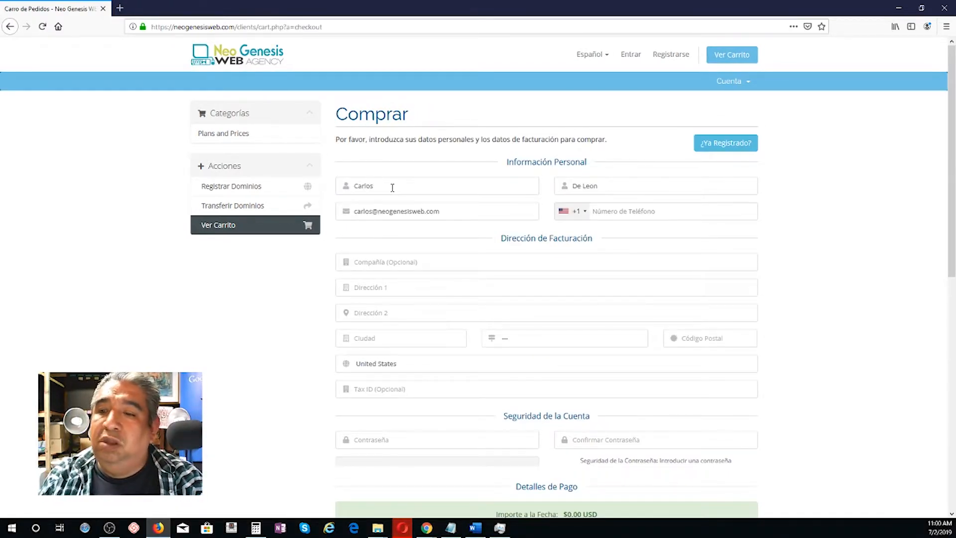
{"action": "key", "text": "Tab"}
{"action": "key", "text": "Tab"}
{"action": "type", "text": "Neo Genesis WEB"}
Step: Enter and confirm the account password, accept the terms, and complete the order
{"action": "key", "text": "Tab"}
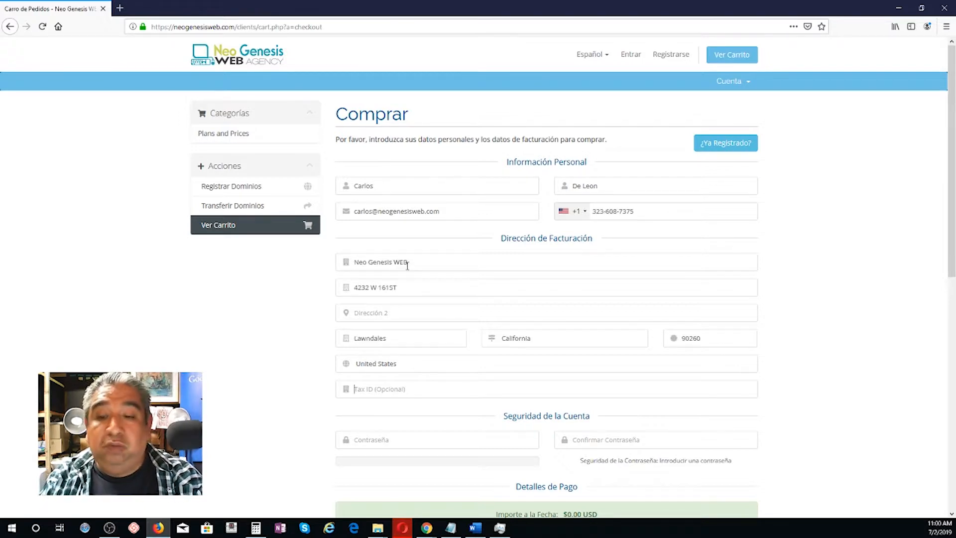
{"action": "key", "text": "Tab"}
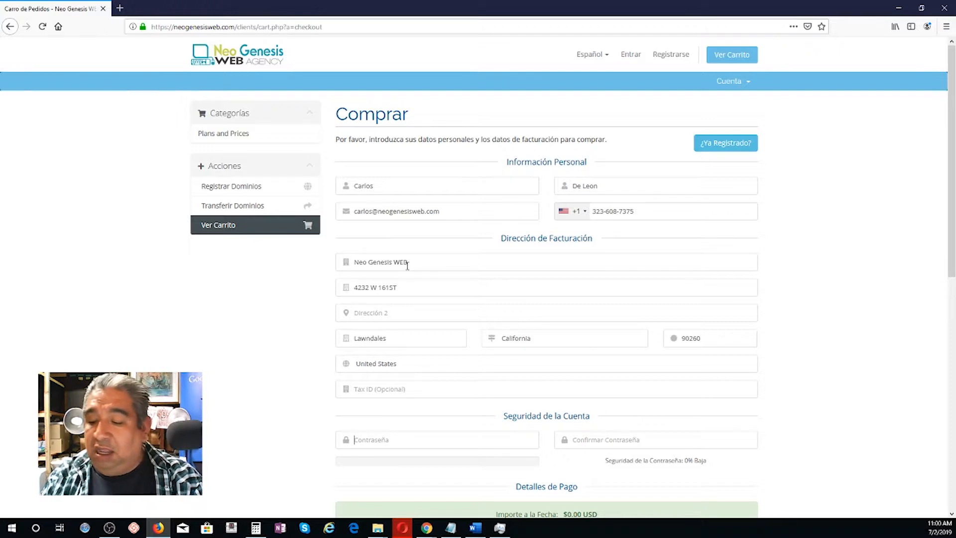
{"action": "type", "text": "•••••••••"}
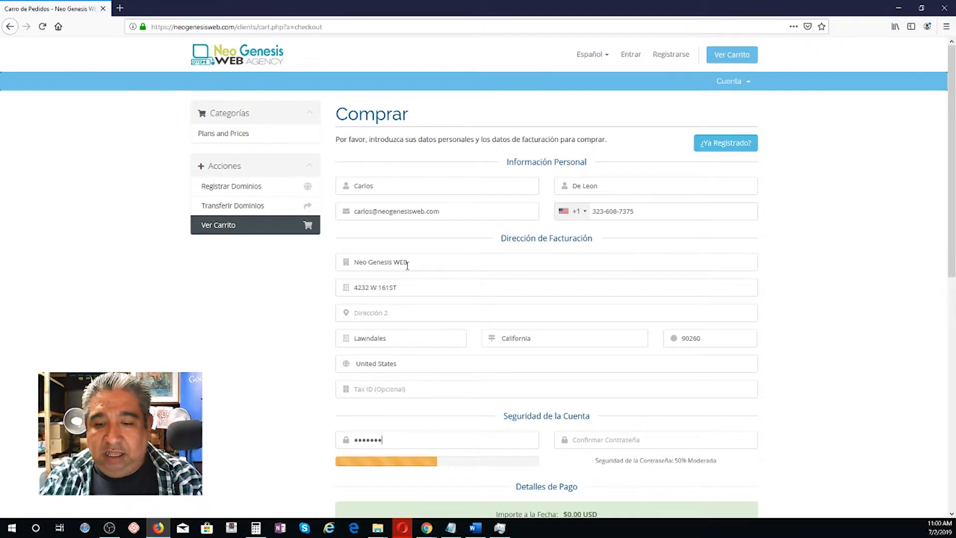
{"action": "key", "text": "Tab"}
{"action": "type", "text": "•••••••••"}
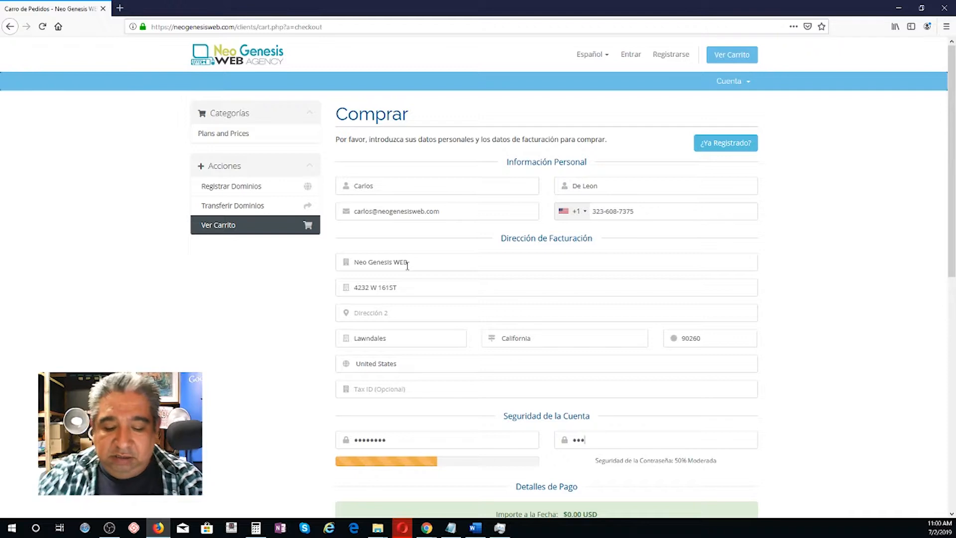
{"action": "scroll", "coordinate": [362, 335], "scroll_direction": "down", "scroll_amount": 5}
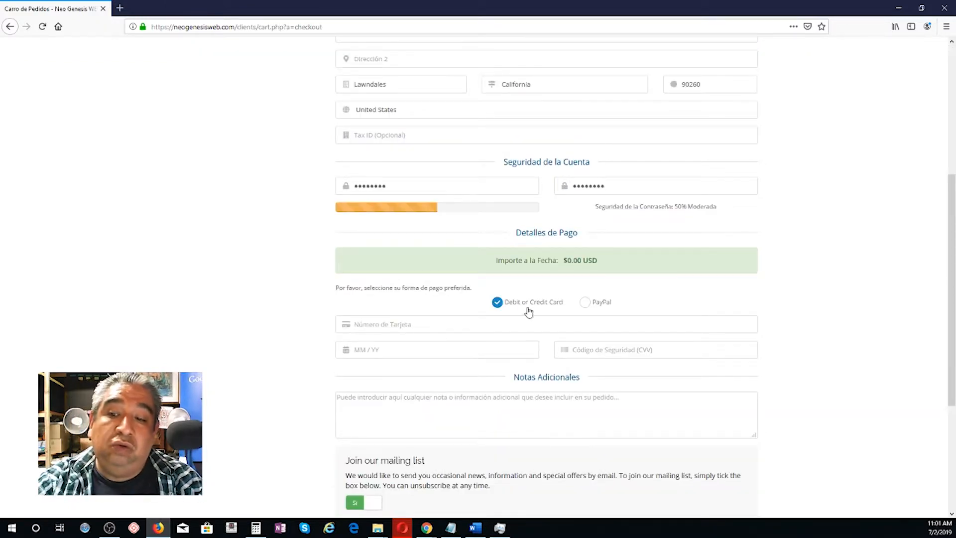
{"action": "left_click", "coordinate": [587, 305]}
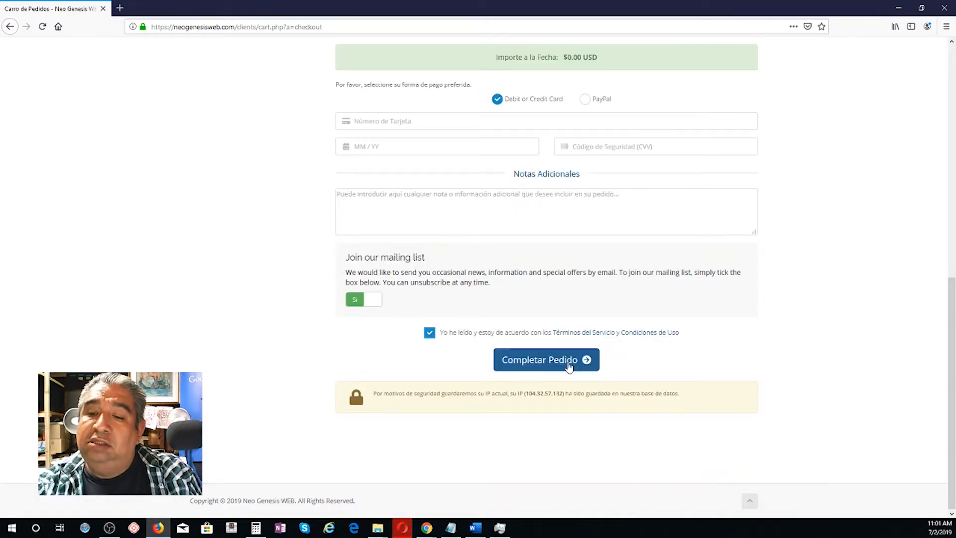
{"action": "left_click", "coordinate": [570, 365]}
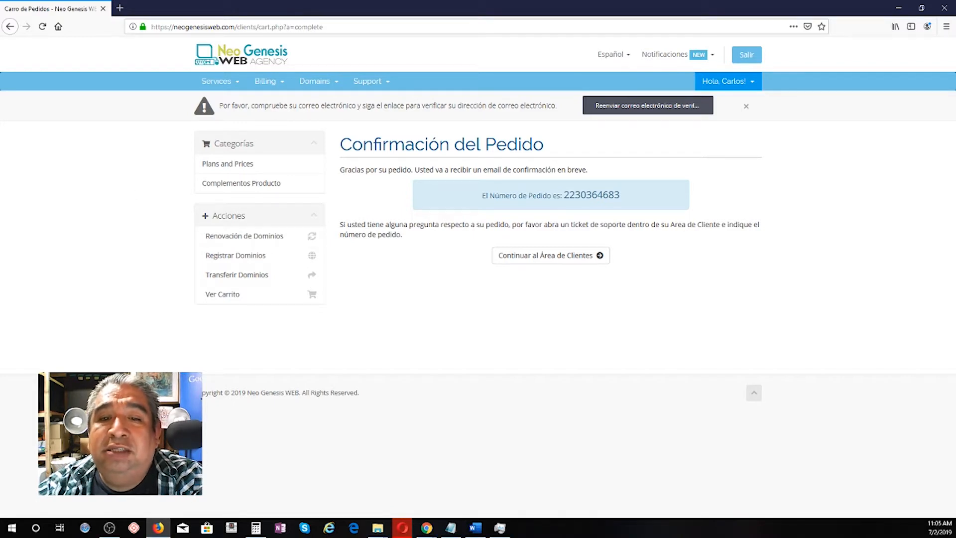
Step: From Mis Productos y Servicios, open the Powerful Linux Hosting BASIC service for sweettreatheaven.com
{"action": "left_click", "coordinate": [228, 85]}
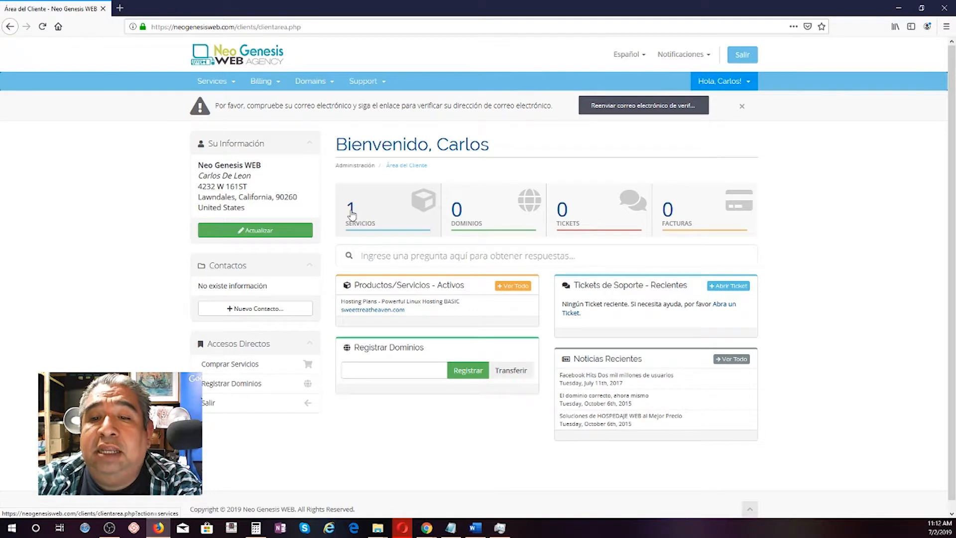
{"action": "left_click", "coordinate": [351, 215]}
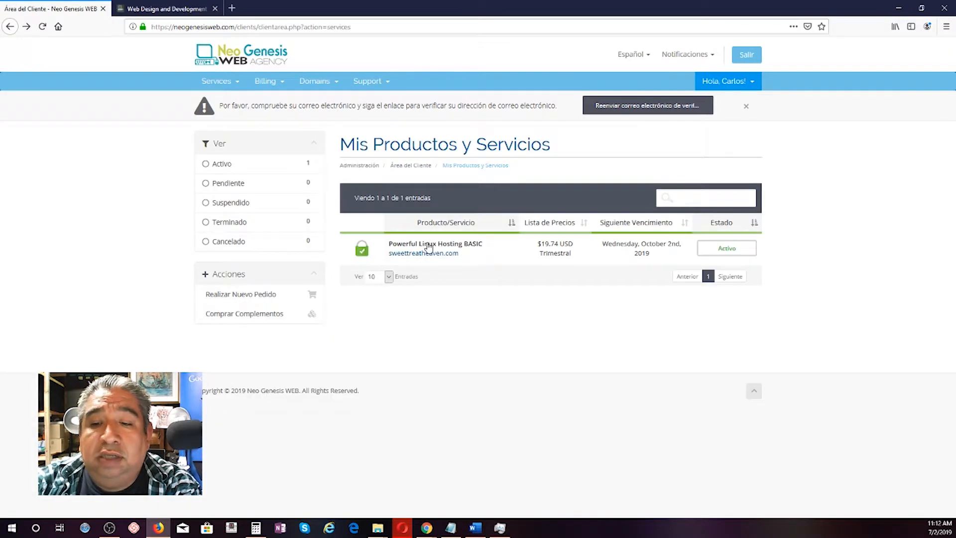
{"action": "left_click", "coordinate": [452, 251]}
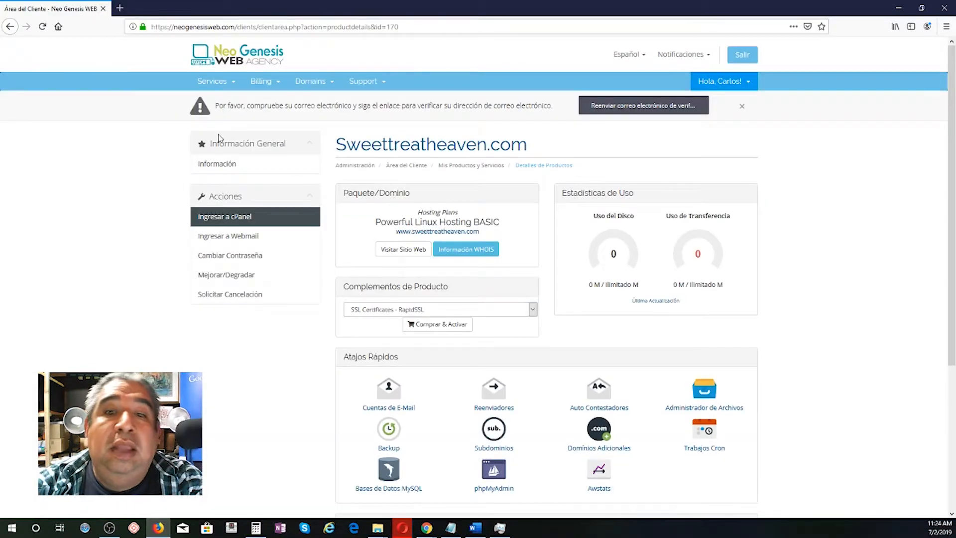
Step: Log in to cPanel and launch Softaculous Apps Installer from the cPanel home
{"action": "left_click", "coordinate": [244, 222]}
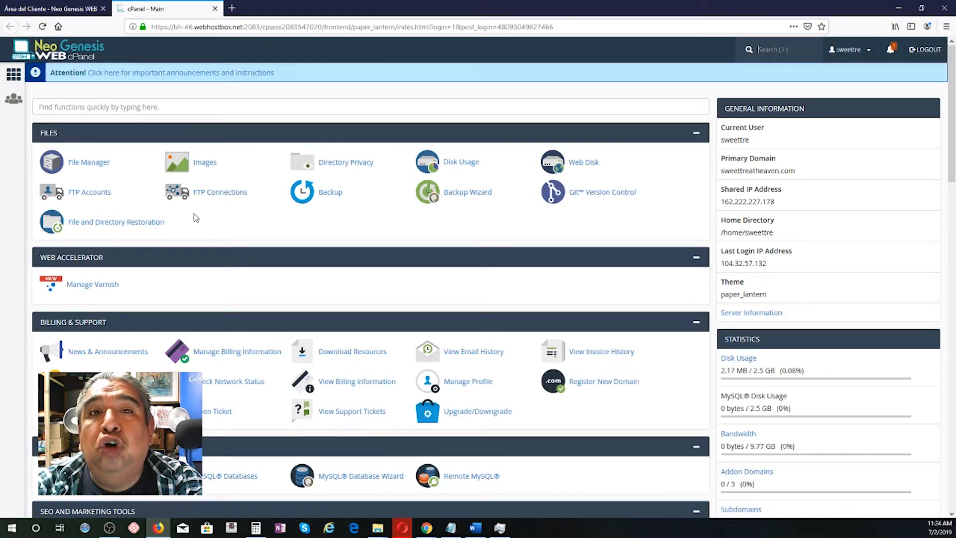
{"action": "scroll", "coordinate": [195, 218], "scroll_direction": "down", "scroll_amount": 10}
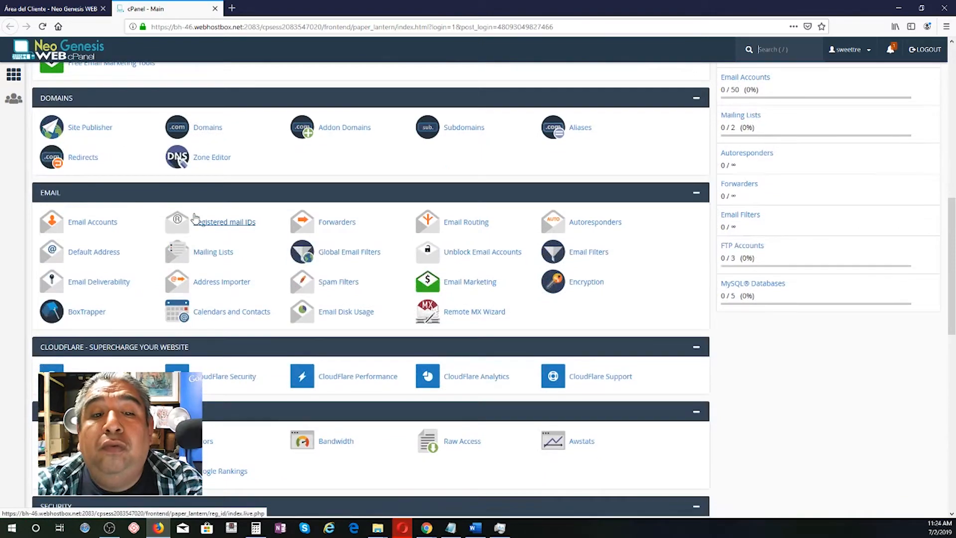
{"action": "scroll", "coordinate": [194, 217], "scroll_direction": "down", "scroll_amount": 10}
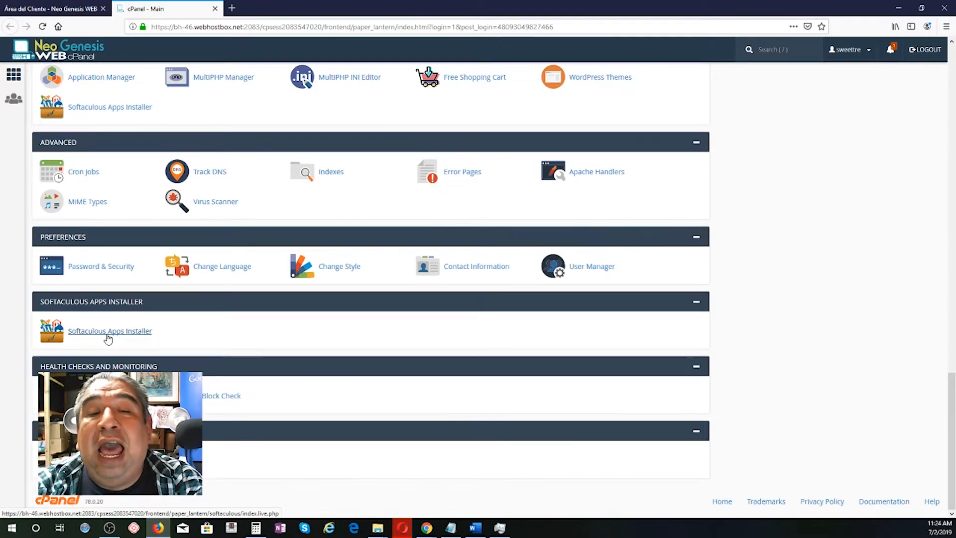
{"action": "left_click", "coordinate": [108, 331]}
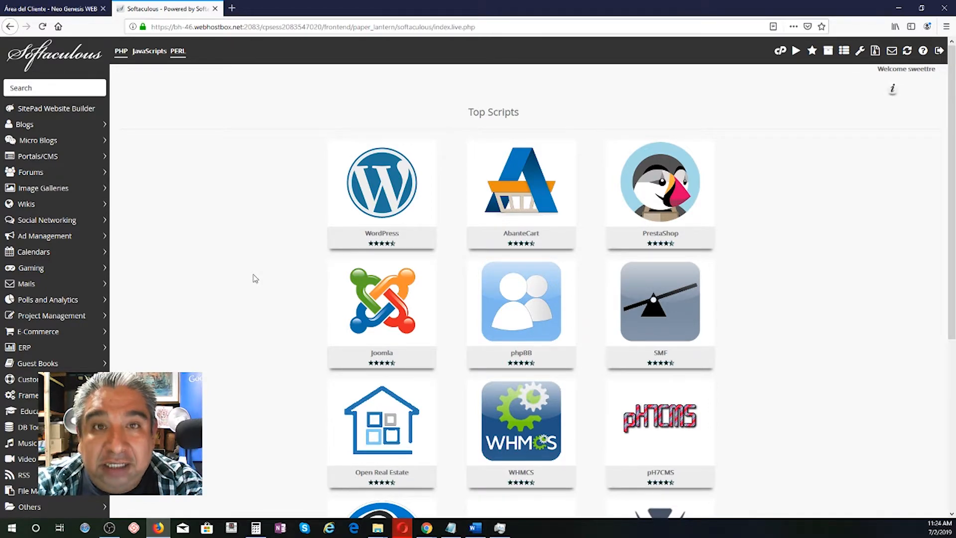
Step: Start a WordPress install from the Top Scripts WordPress card
{"action": "mouse_move", "coordinate": [390, 197]}
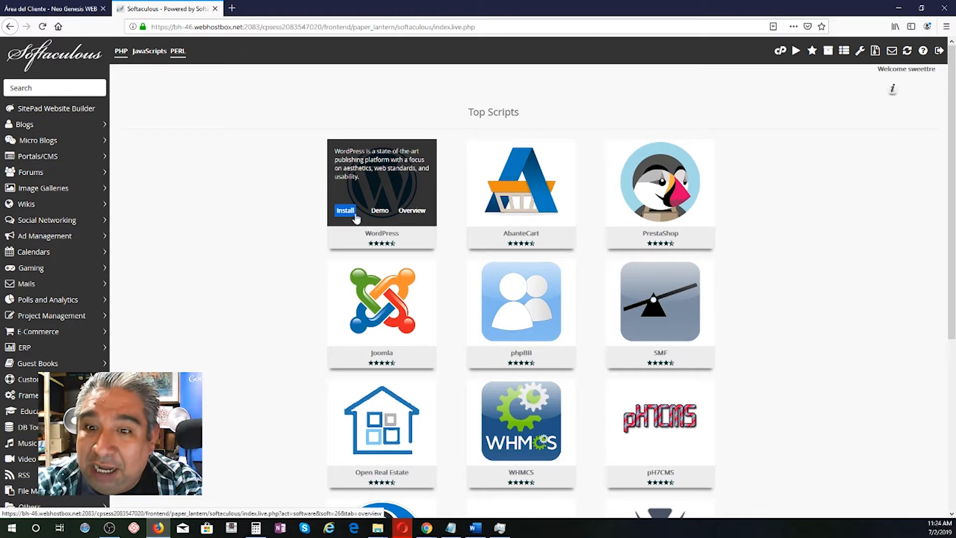
{"action": "left_click", "coordinate": [343, 215]}
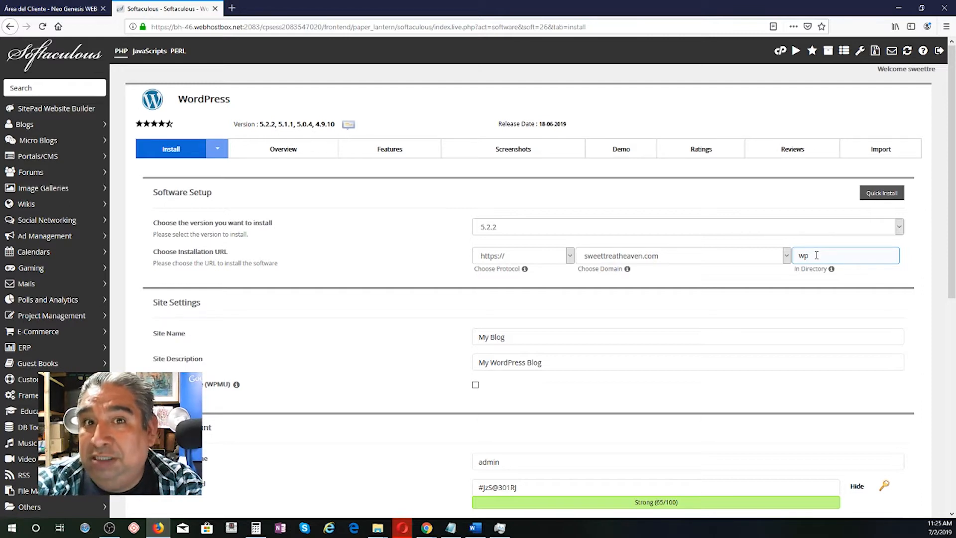
Step: Empty the 'wp' install directory, name the site Sweet Treat Heaven, describe it 'A place full of joy'
{"action": "left_click", "coordinate": [863, 332]}
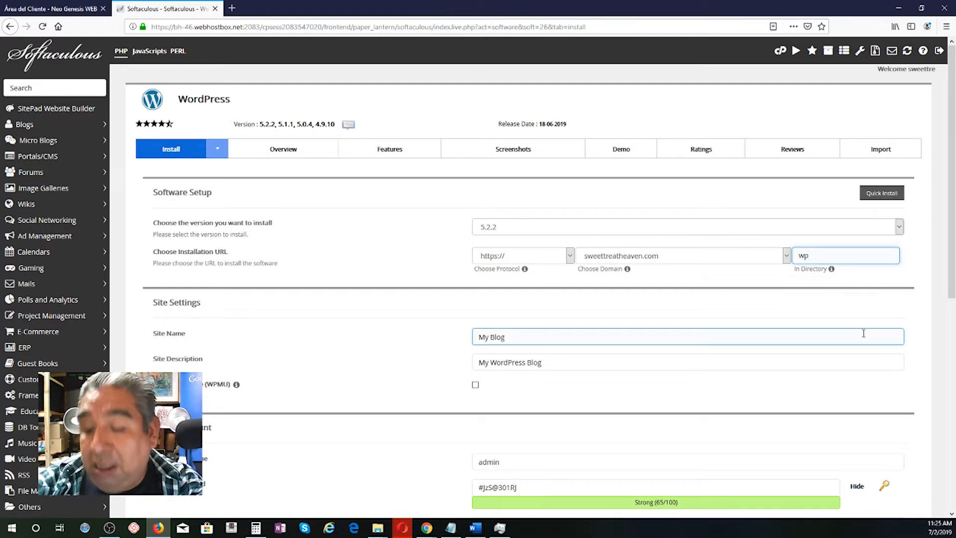
{"action": "key", "text": "BackSpace"}
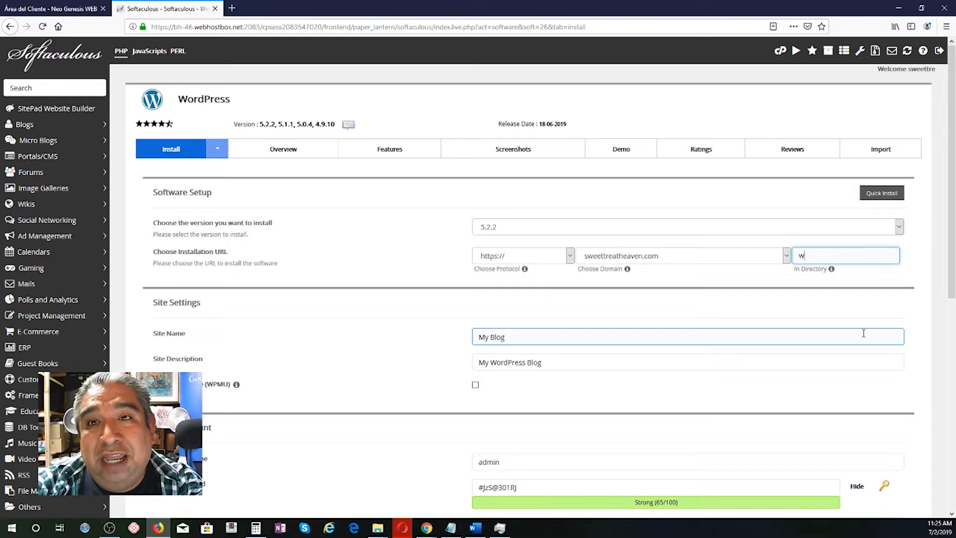
{"action": "key", "text": "BackSpace"}
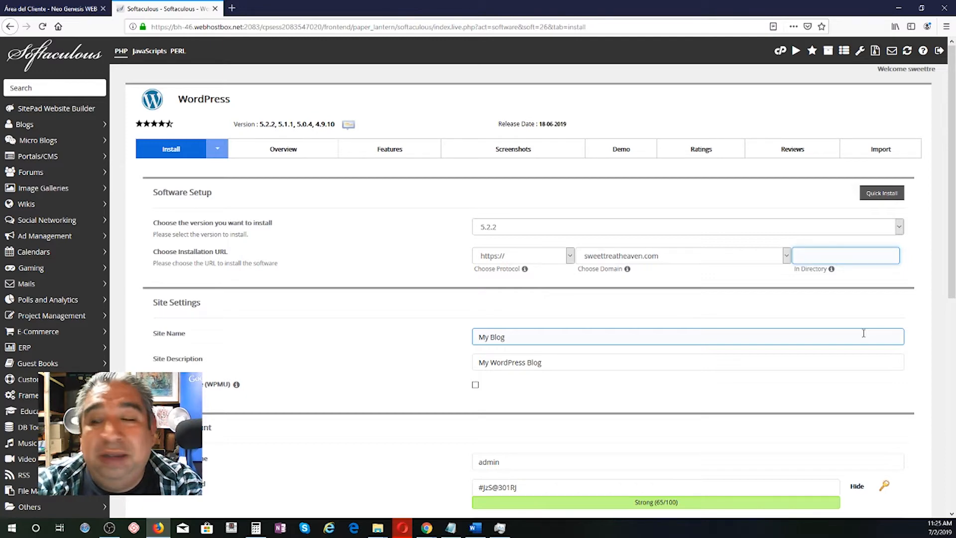
{"action": "triple_click", "coordinate": [547, 341]}
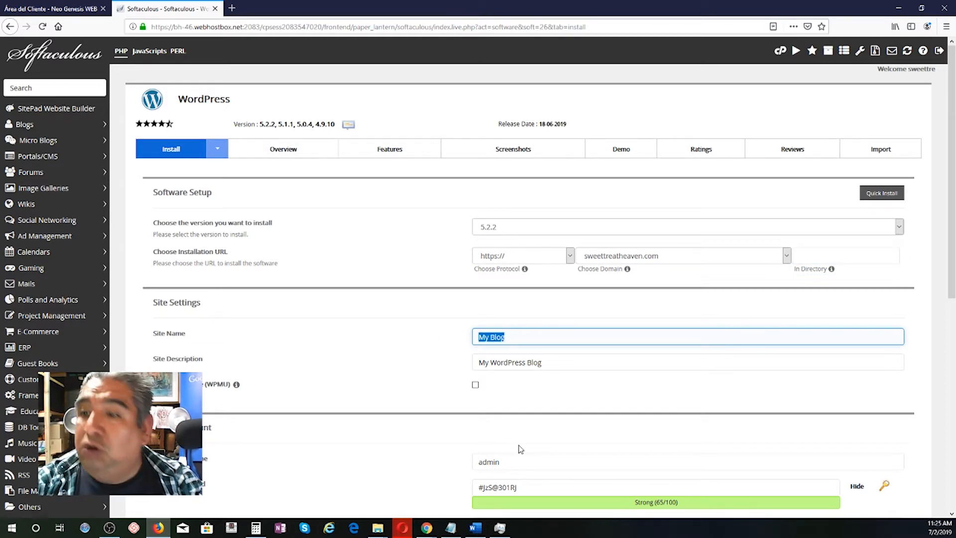
{"action": "type", "text": "Sweet Treat Heaven"}
{"action": "key", "text": "Tab"}
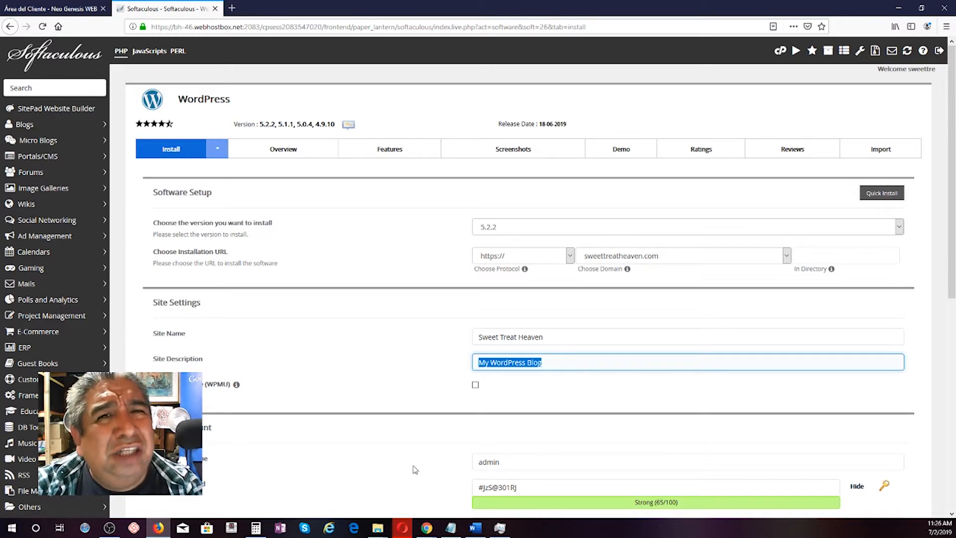
{"action": "type", "text": "A place full of joy"}
Step: Replace the default admin username with a custom one
{"action": "scroll", "coordinate": [184, 312], "scroll_direction": "down", "scroll_amount": 2}
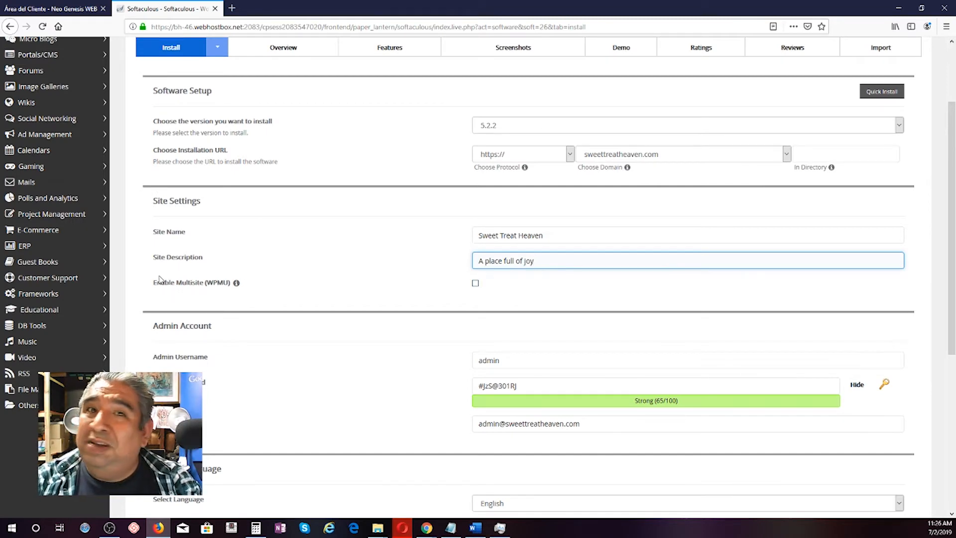
{"action": "scroll", "coordinate": [323, 299], "scroll_direction": "down", "scroll_amount": 1}
{"action": "left_click", "coordinate": [496, 309]}
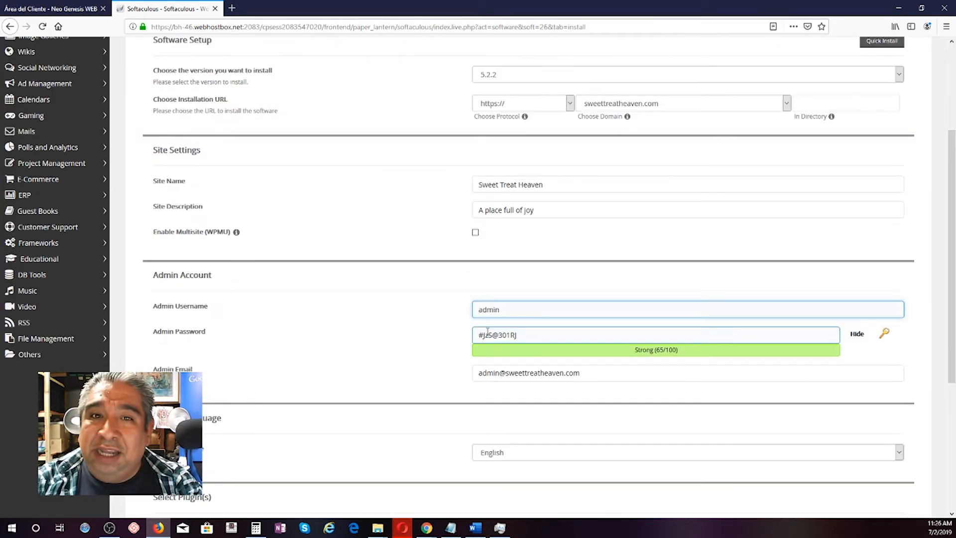
{"action": "left_click_drag", "start_coordinate": [504, 313], "coordinate": [464, 311]}
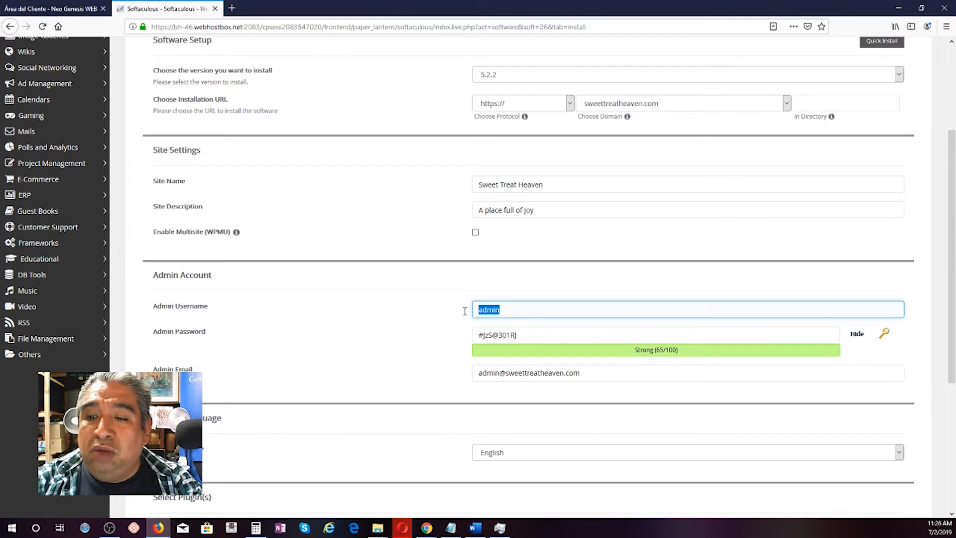
{"action": "type", "text": "carlosadmin"}
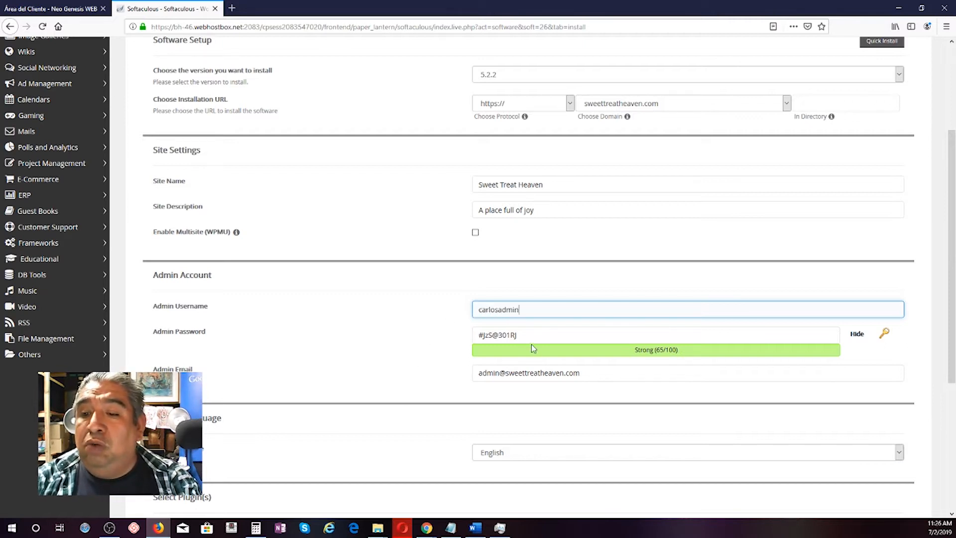
{"action": "key", "text": "Tab"}
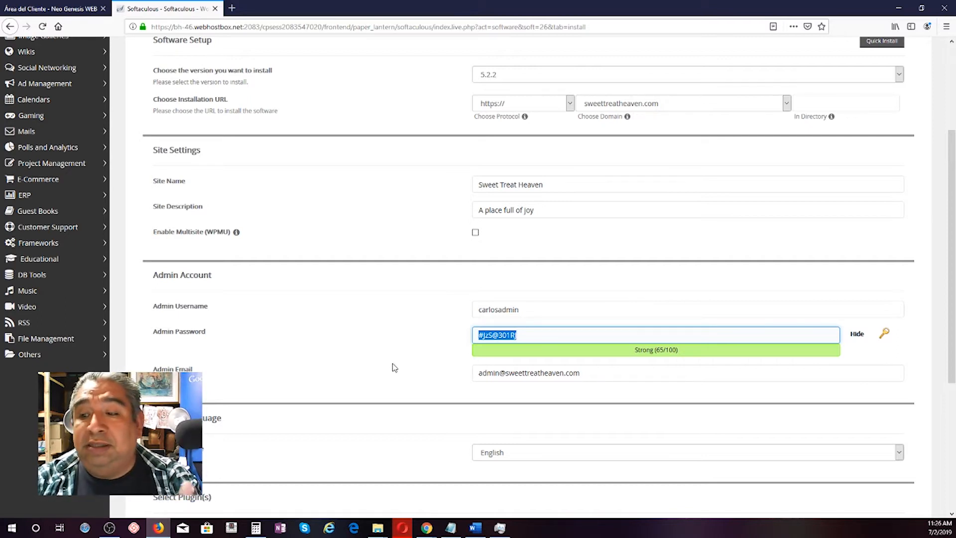
Step: Replace the admin e-mail with the owner's address and install WordPress on sweettreatheaven.com
{"action": "scroll", "coordinate": [394, 366], "scroll_direction": "down", "scroll_amount": 3}
{"action": "left_click", "coordinate": [485, 220]}
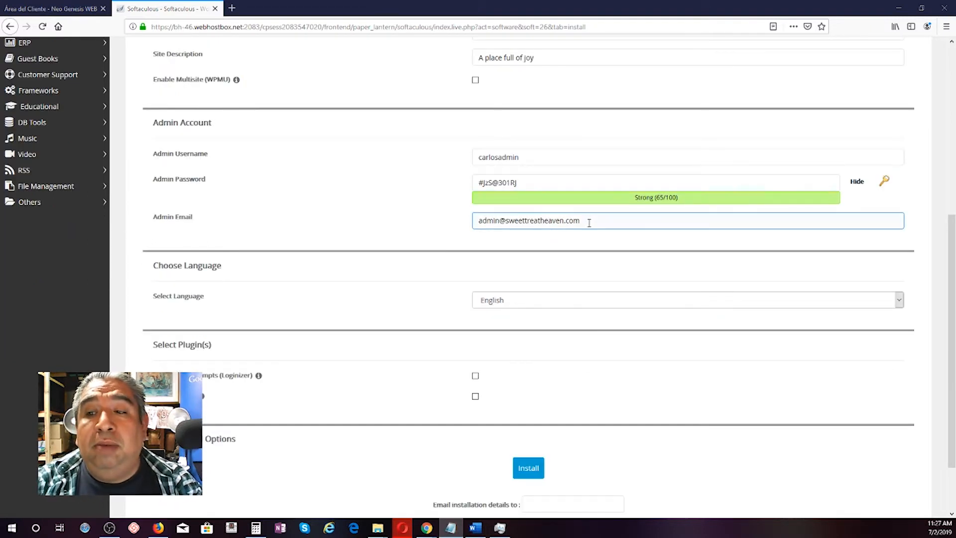
{"action": "left_click_drag", "start_coordinate": [589, 220], "coordinate": [405, 222]}
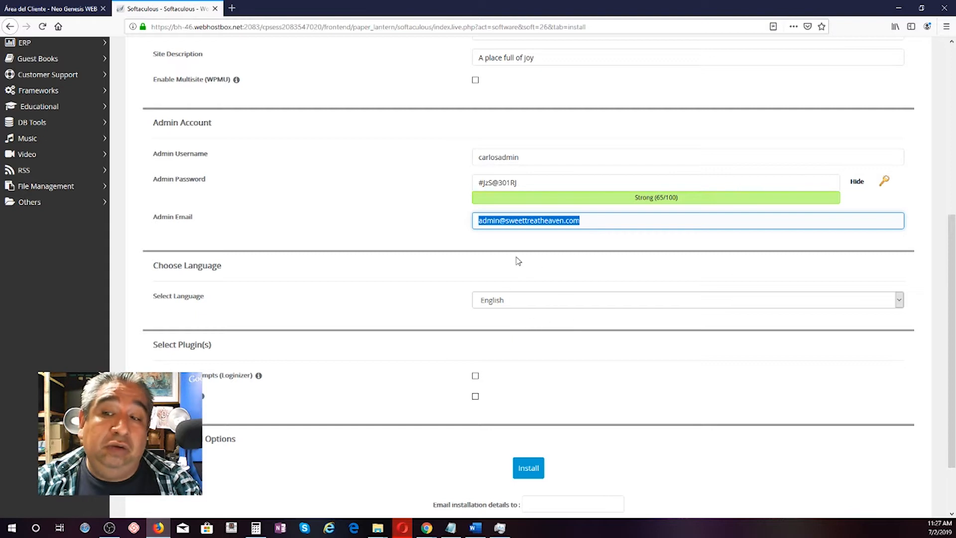
{"action": "key", "text": "ctrl+v"}
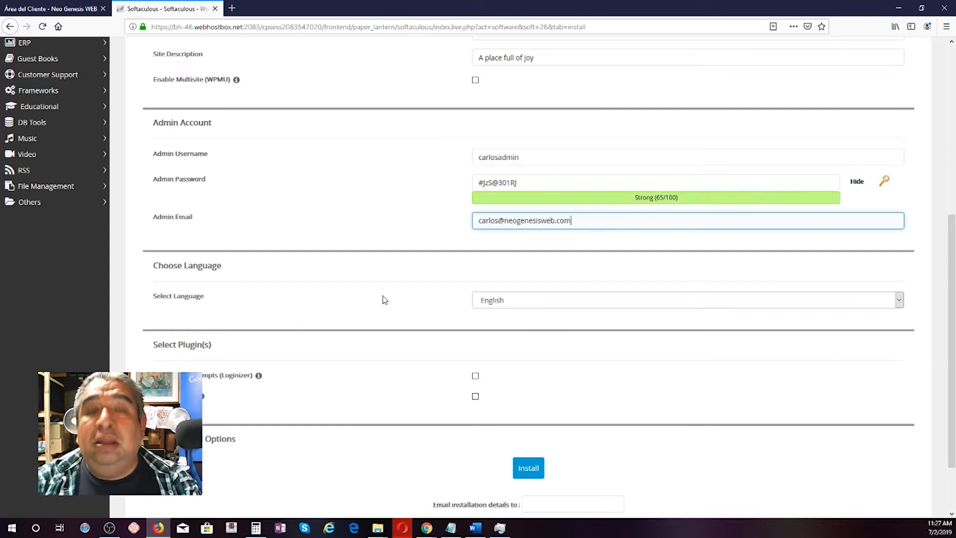
{"action": "scroll", "coordinate": [521, 279], "scroll_direction": "down", "scroll_amount": 2}
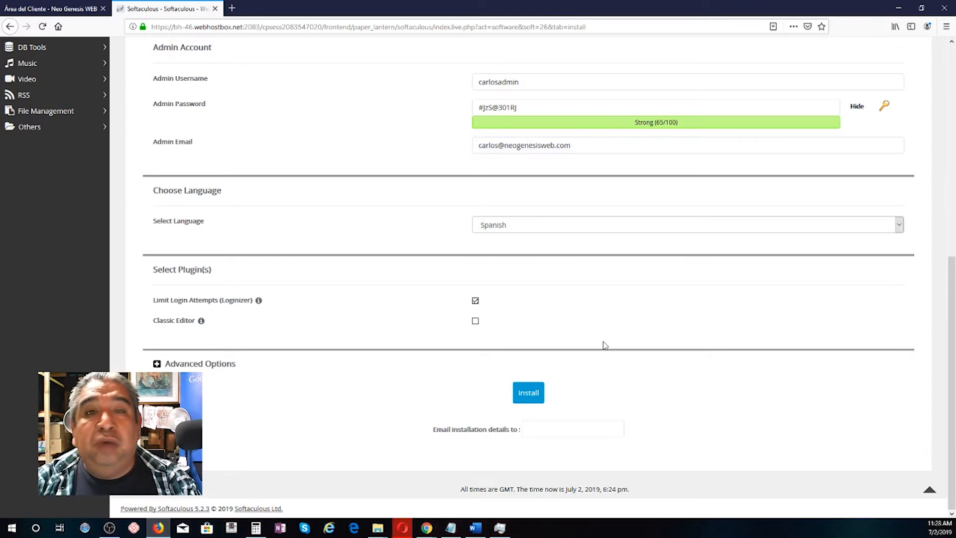
{"action": "left_click", "coordinate": [528, 398]}
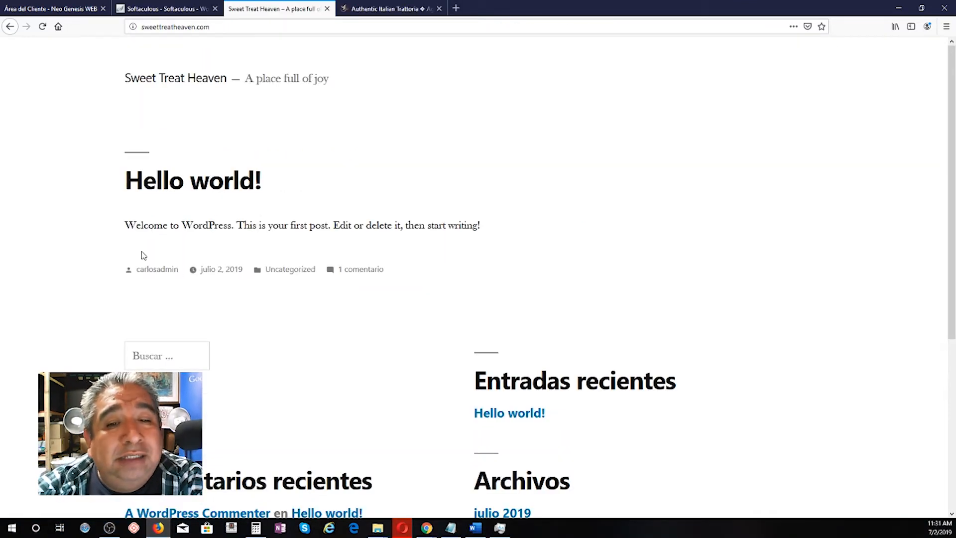
Step: Review the sweettreatheaven.com home page, then switch to the agorestaurant.com Authentic Italian Trattoria tab
{"action": "scroll", "coordinate": [254, 251], "scroll_direction": "down", "scroll_amount": 5}
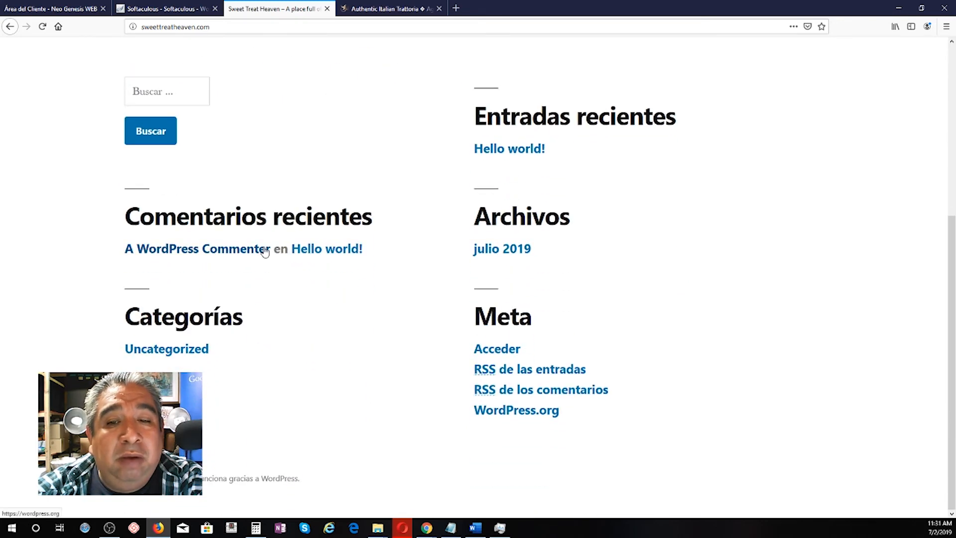
{"action": "scroll", "coordinate": [266, 250], "scroll_direction": "up", "scroll_amount": 5}
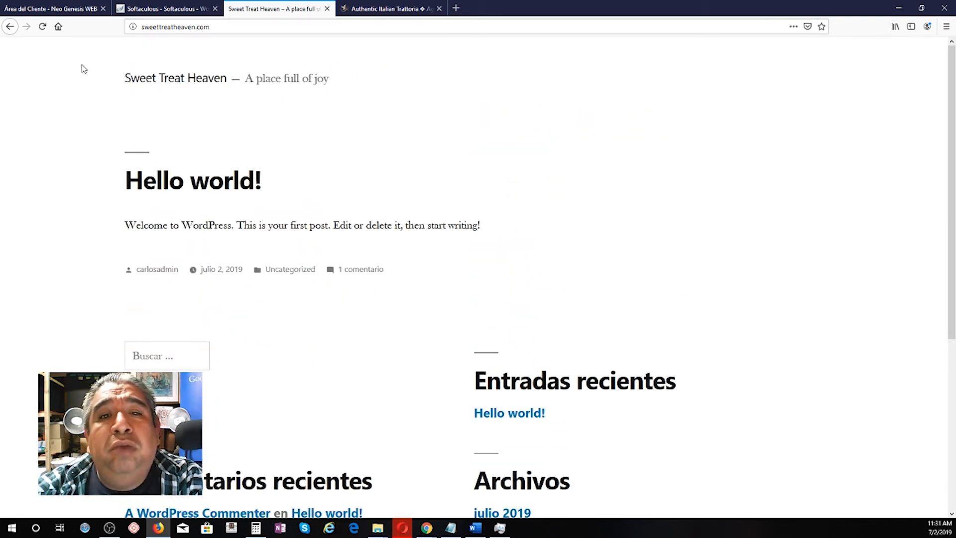
{"action": "left_click", "coordinate": [388, 8]}
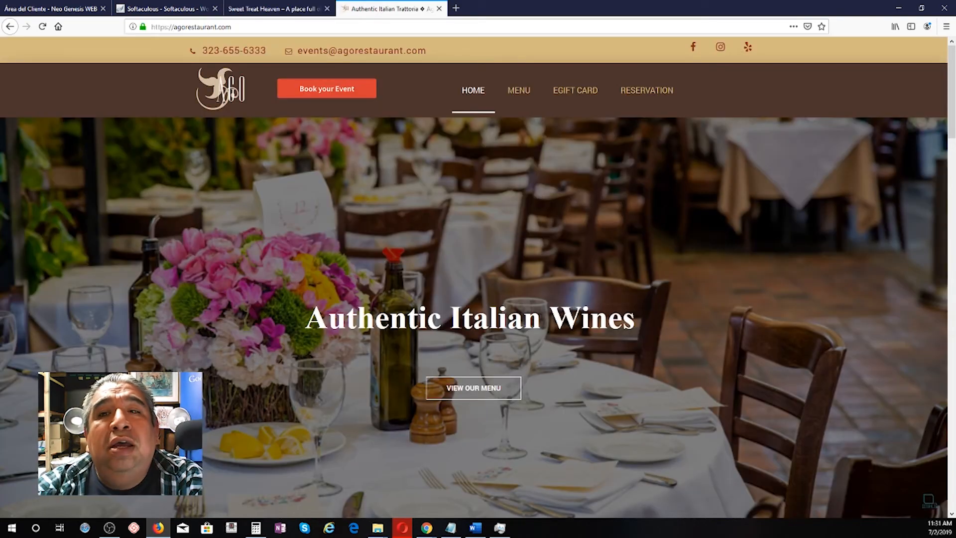
{"action": "scroll", "coordinate": [205, 360], "scroll_direction": "down", "scroll_amount": 15}
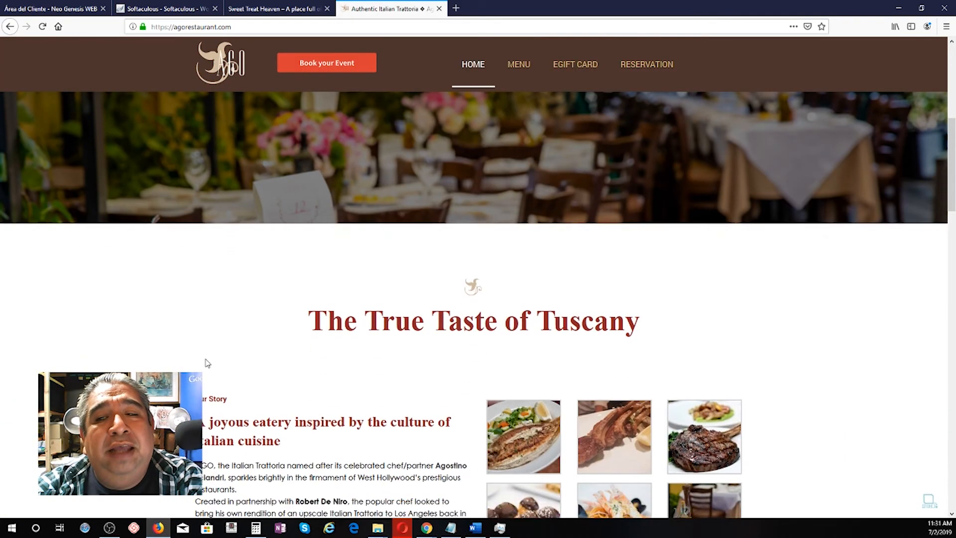
{"action": "scroll", "coordinate": [207, 362], "scroll_direction": "down", "scroll_amount": 15}
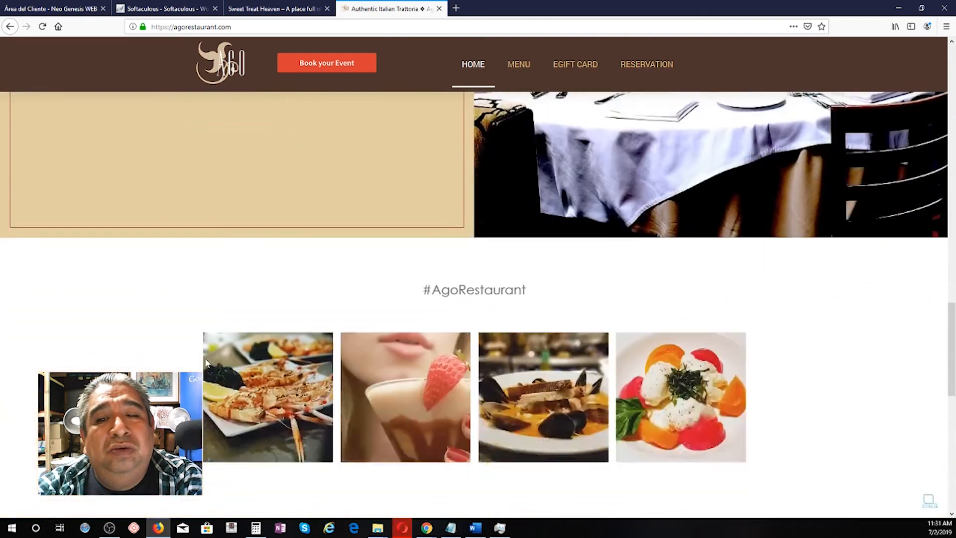
{"action": "scroll", "coordinate": [206, 362], "scroll_direction": "down", "scroll_amount": 2}
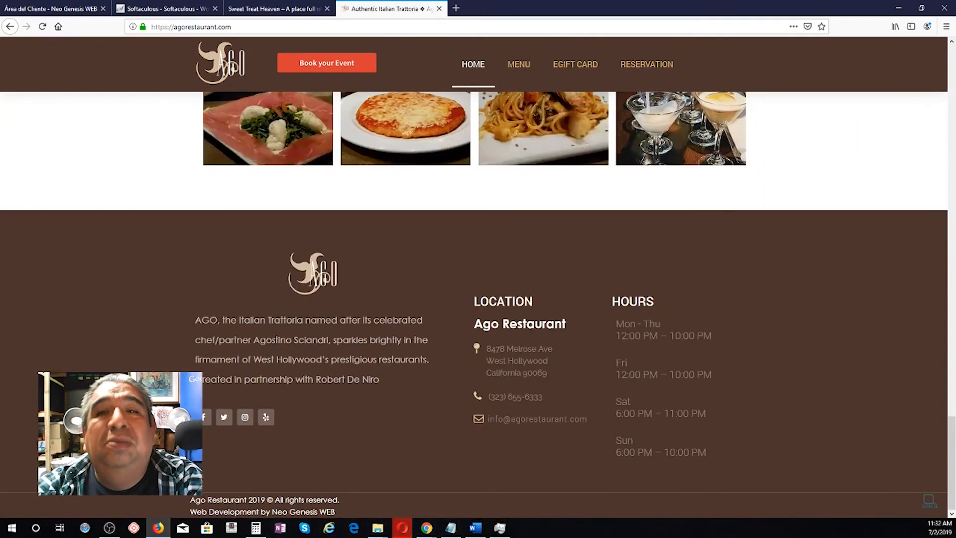
{"action": "left_click", "coordinate": [272, 7]}
{"action": "left_click", "coordinate": [187, 9]}
{"action": "left_click", "coordinate": [272, 7]}
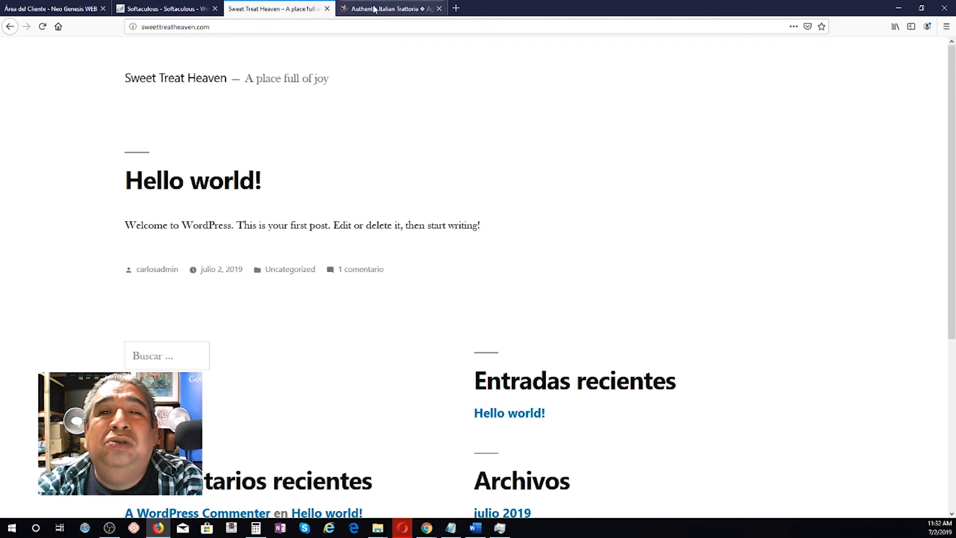
{"action": "left_click", "coordinate": [399, 9]}
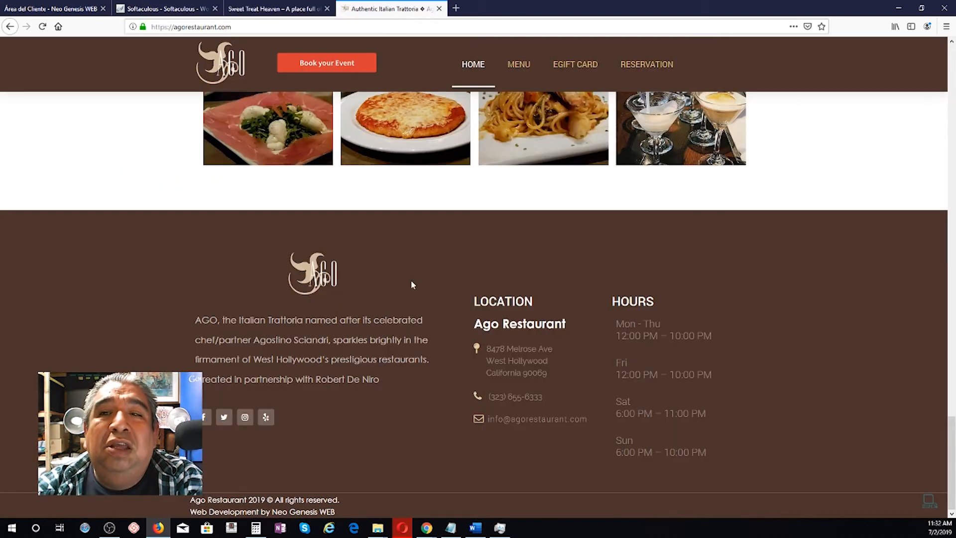